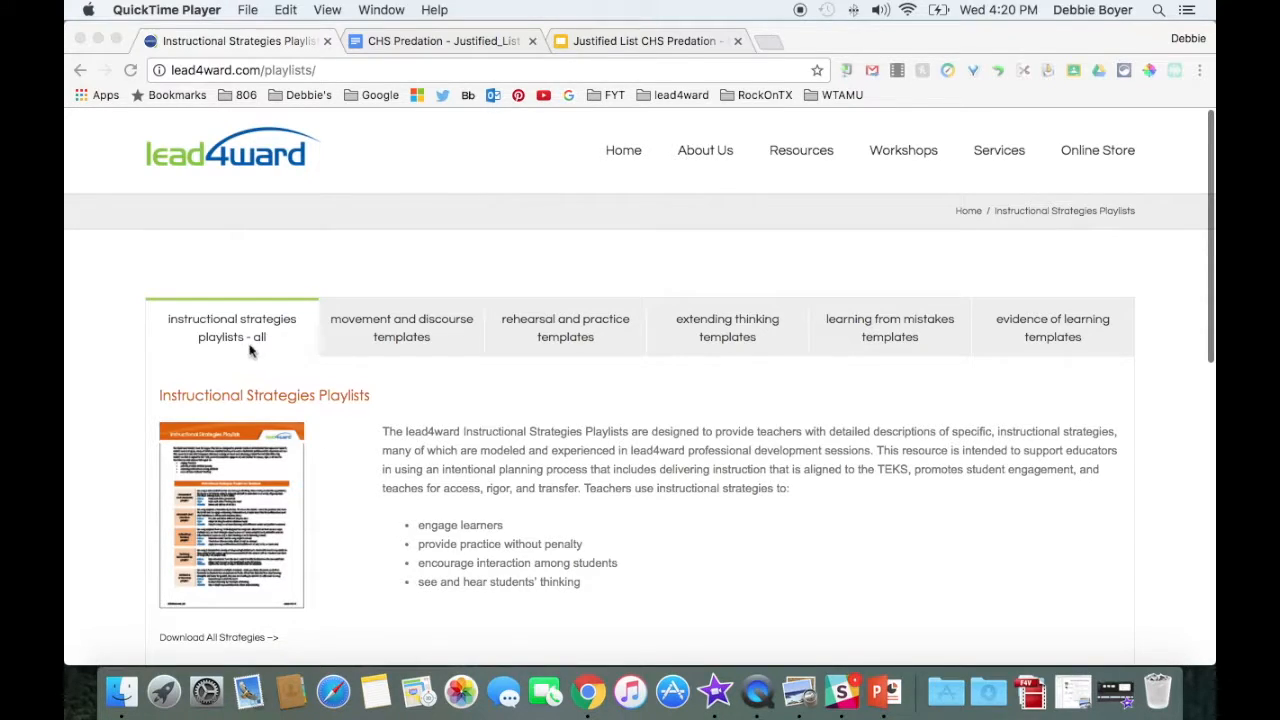
# - Open the Justified List template from the extending thinking templates and bring up its option for saving as Google Docs
pyautogui.click(731, 331)
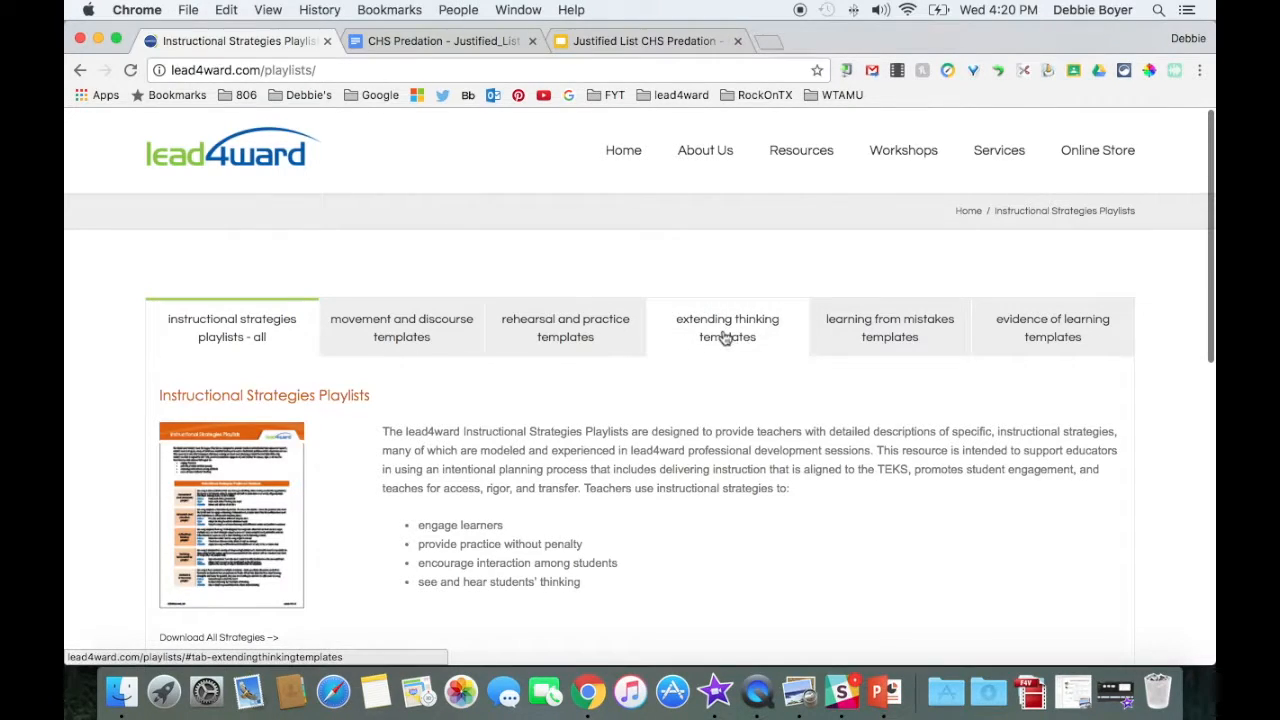
pyautogui.click(726, 338)
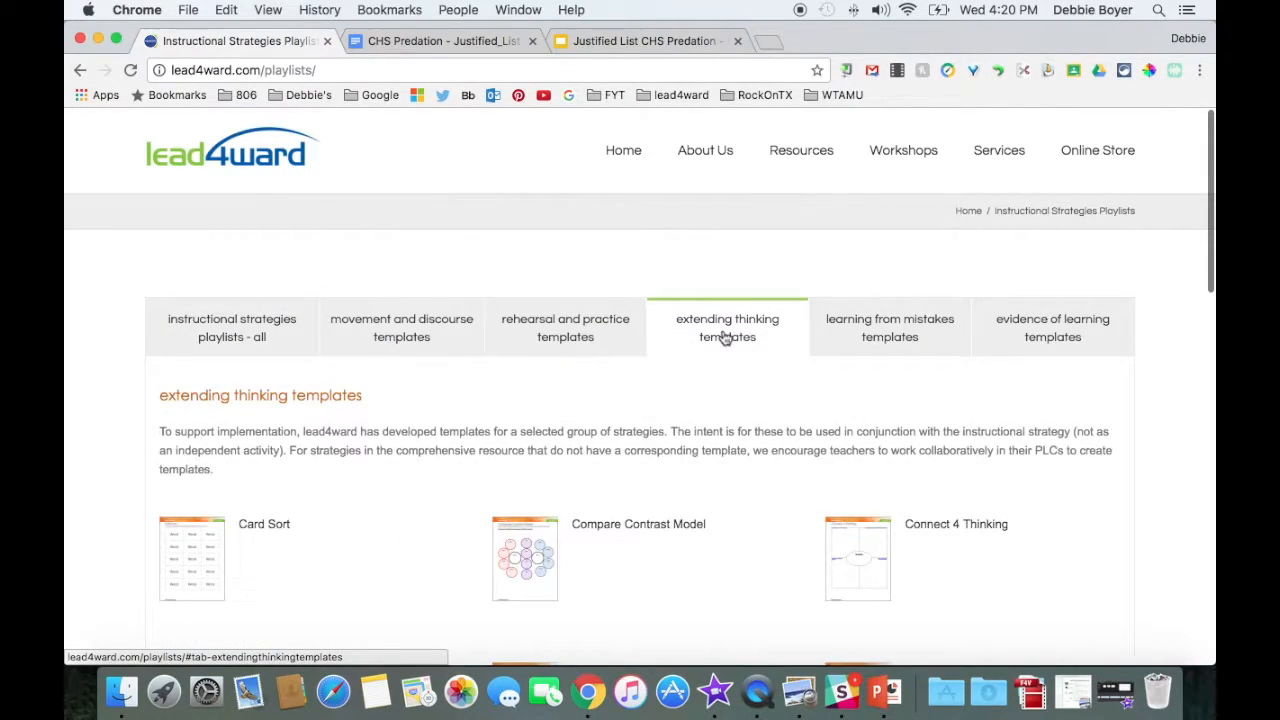
pyautogui.scroll(-2, 760, 446)
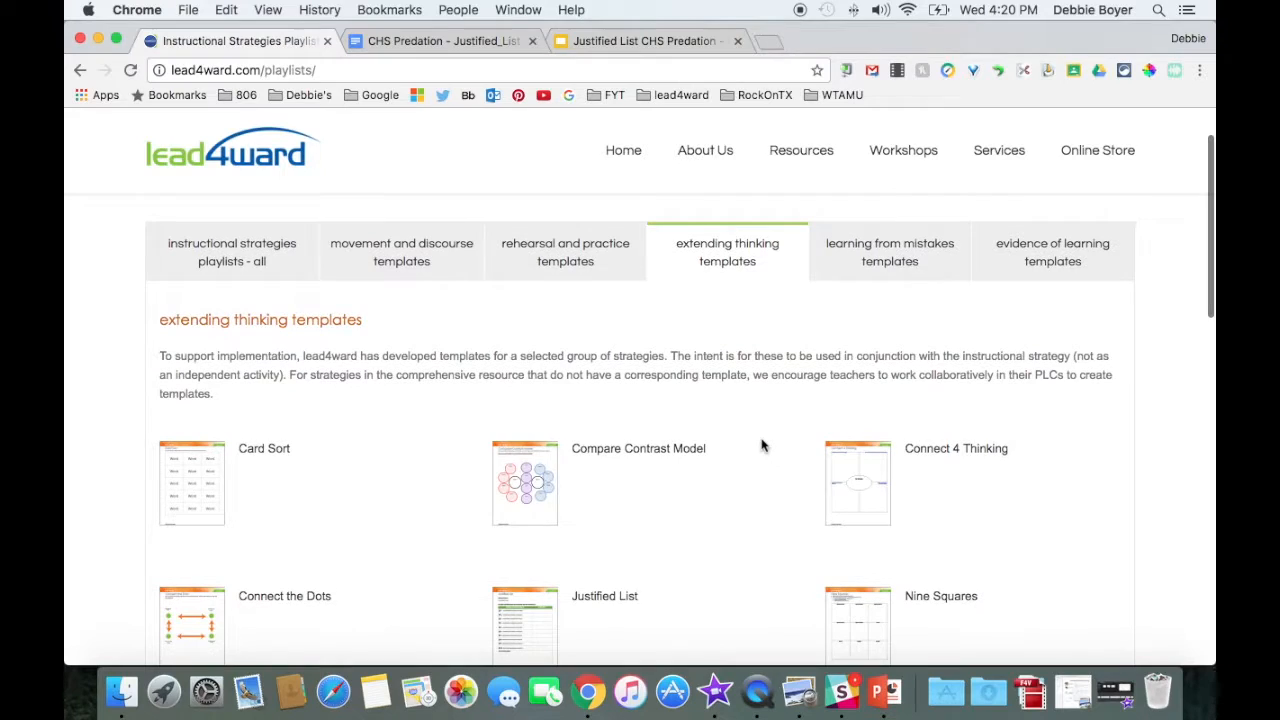
pyautogui.scroll(-1, 761, 446)
pyautogui.scroll(-2, 761, 446)
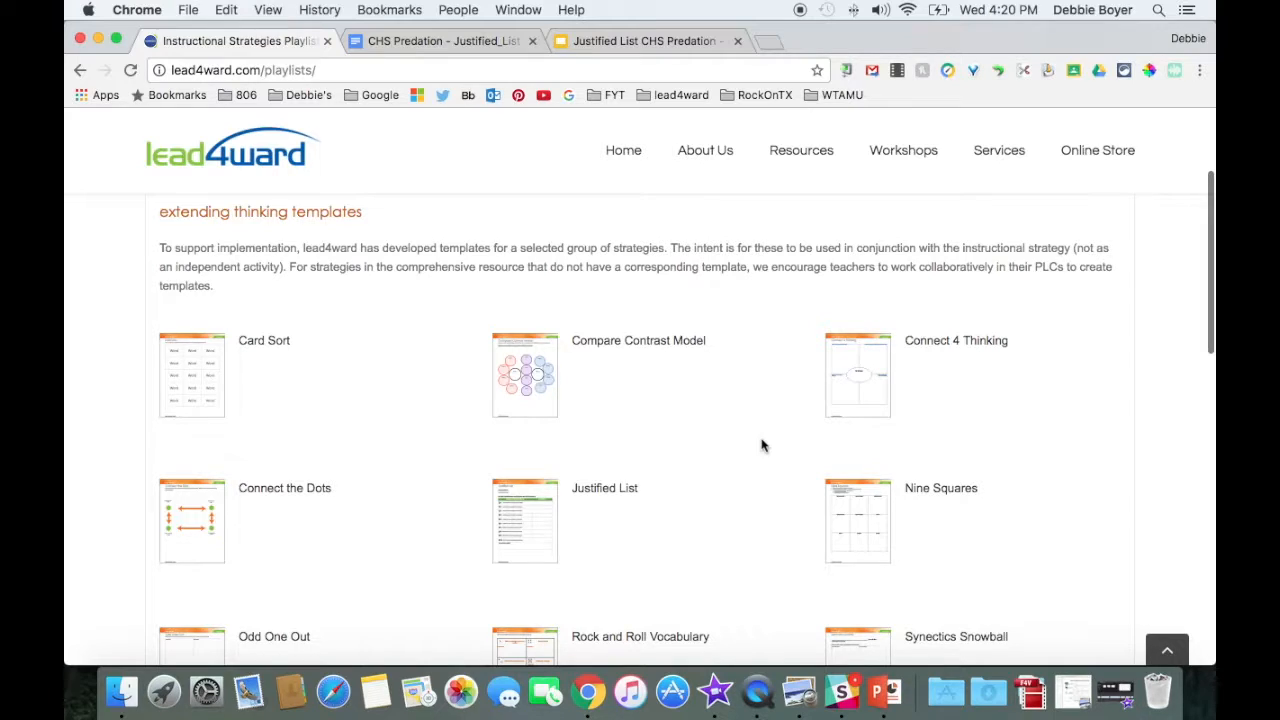
pyautogui.click(537, 515)
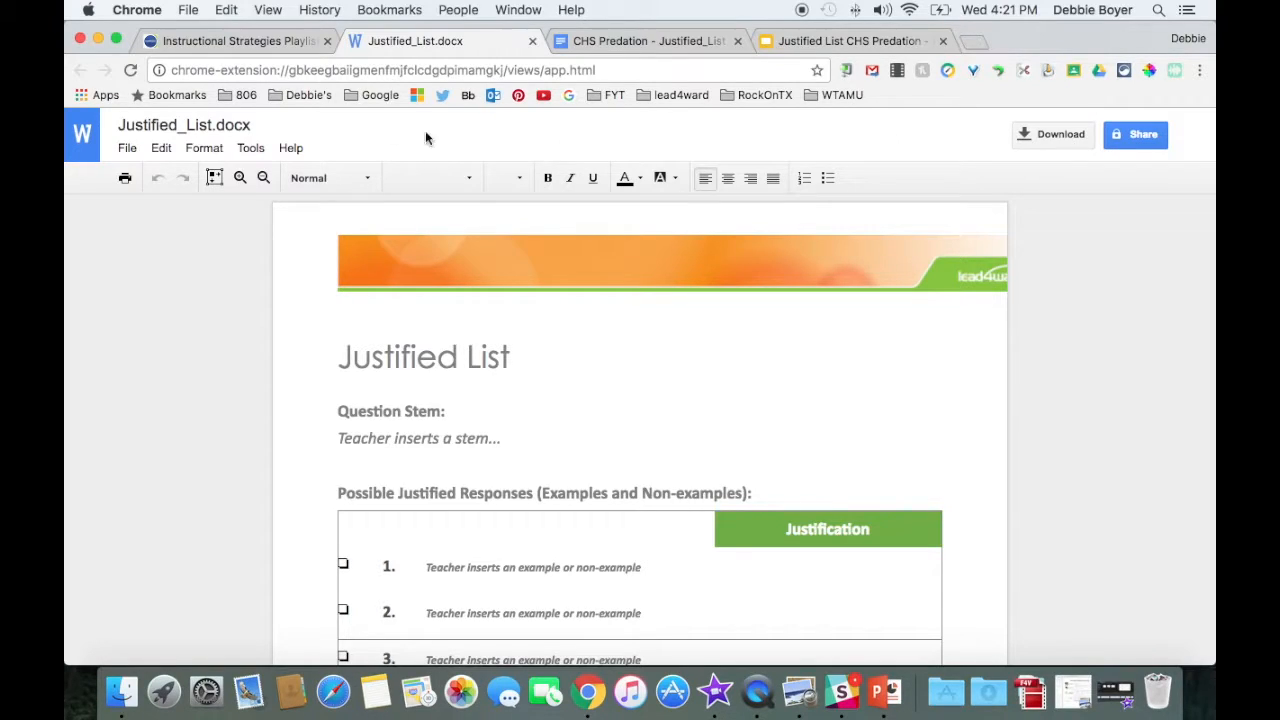
pyautogui.click(126, 150)
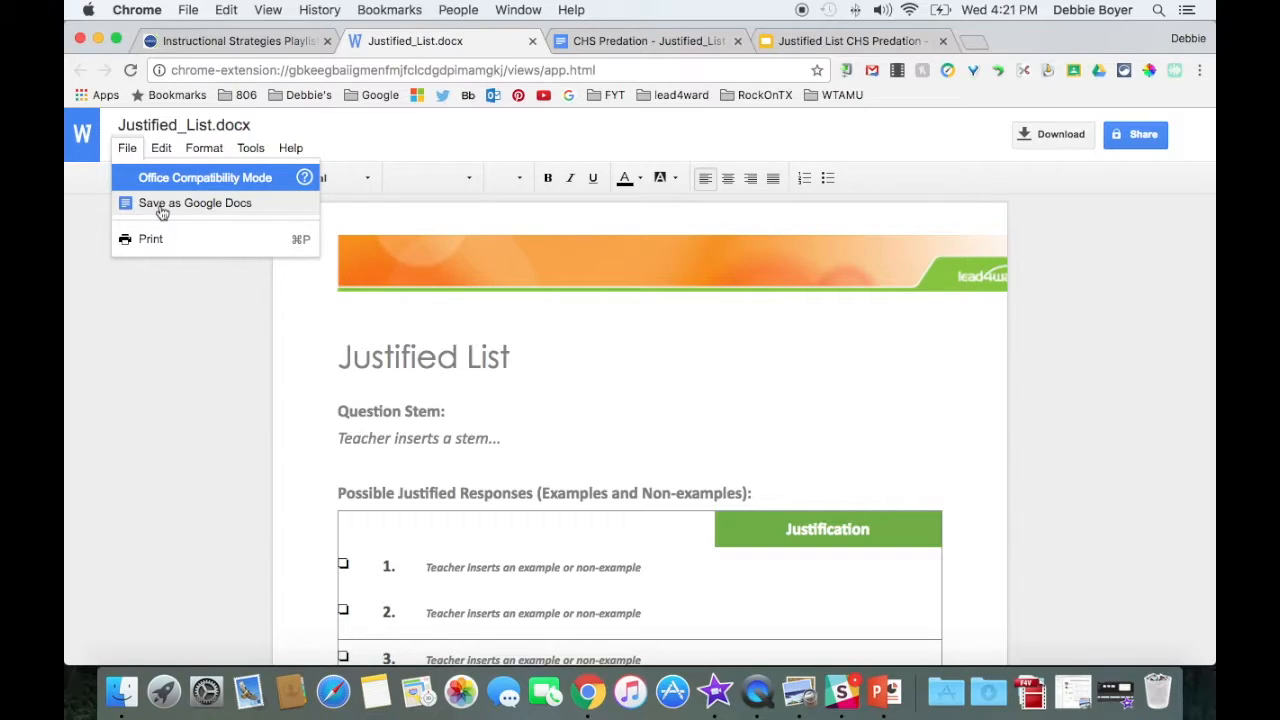
# - Switch to the CHS Predation - Justified_List document and read its question stem and numbered examples
pyautogui.click(592, 43)
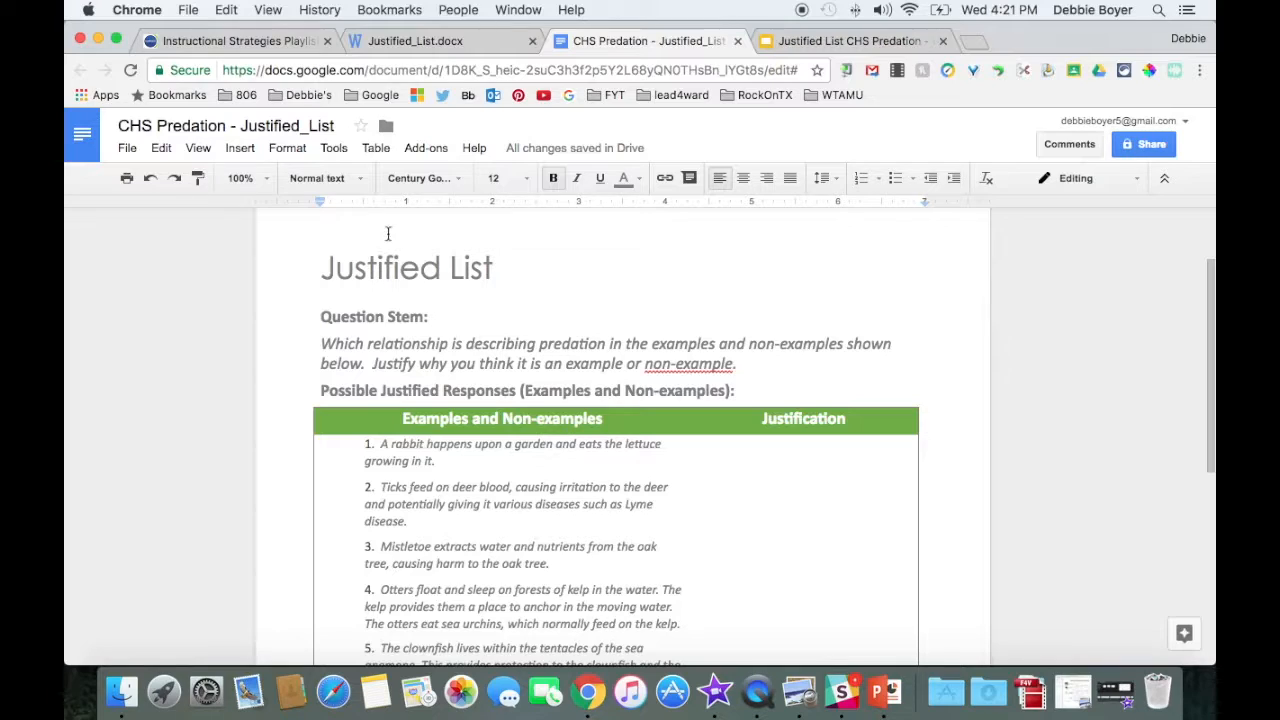
pyautogui.scroll(-2, 513, 357)
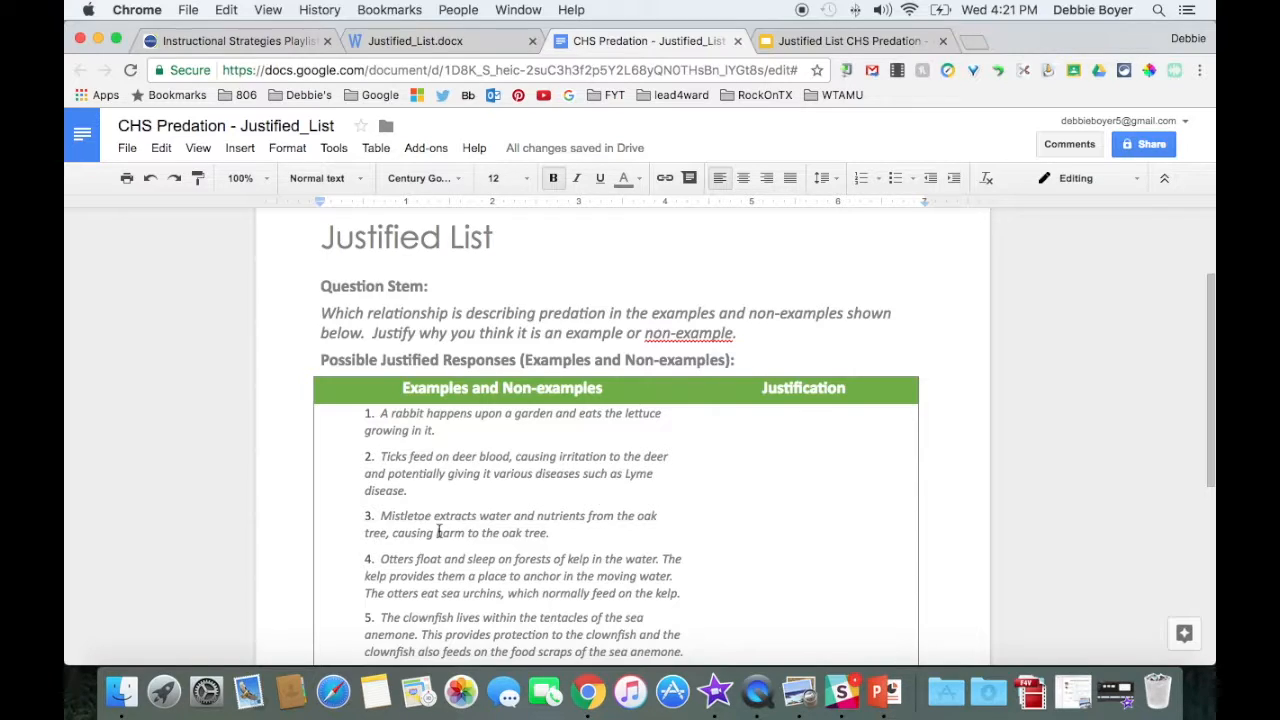
pyautogui.scroll(-3, 438, 532)
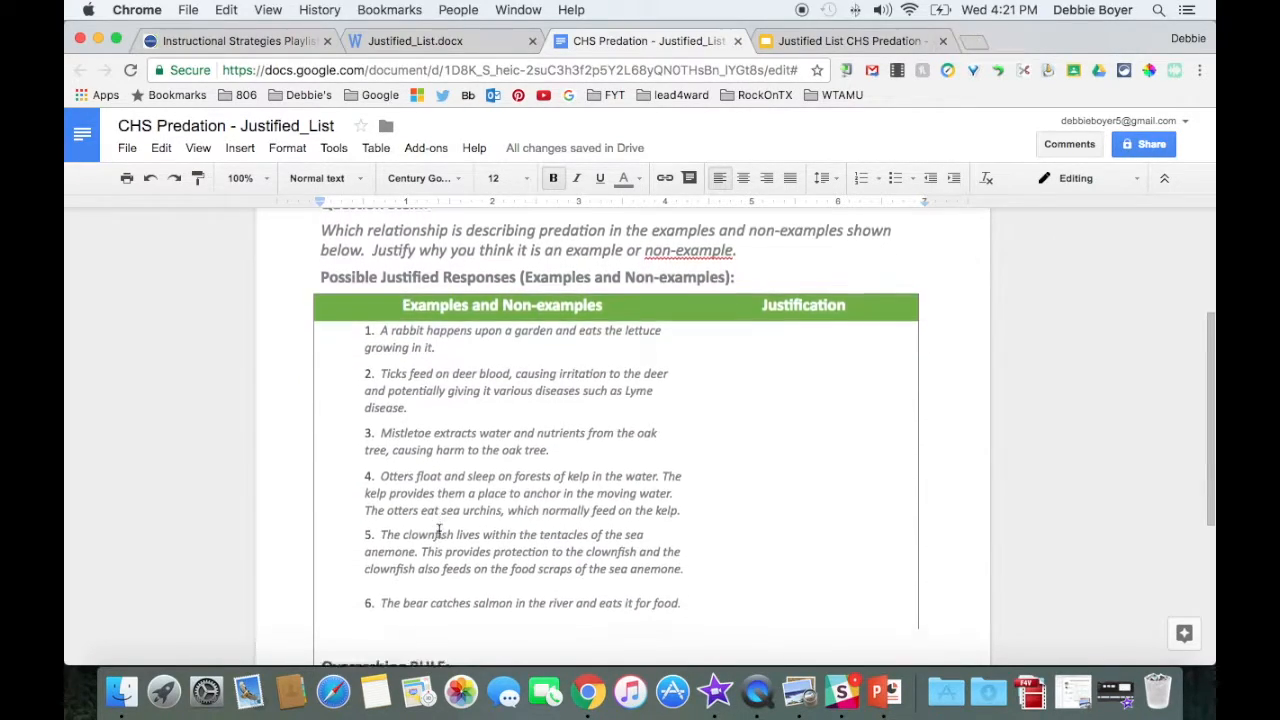
pyautogui.scroll(-1, 438, 532)
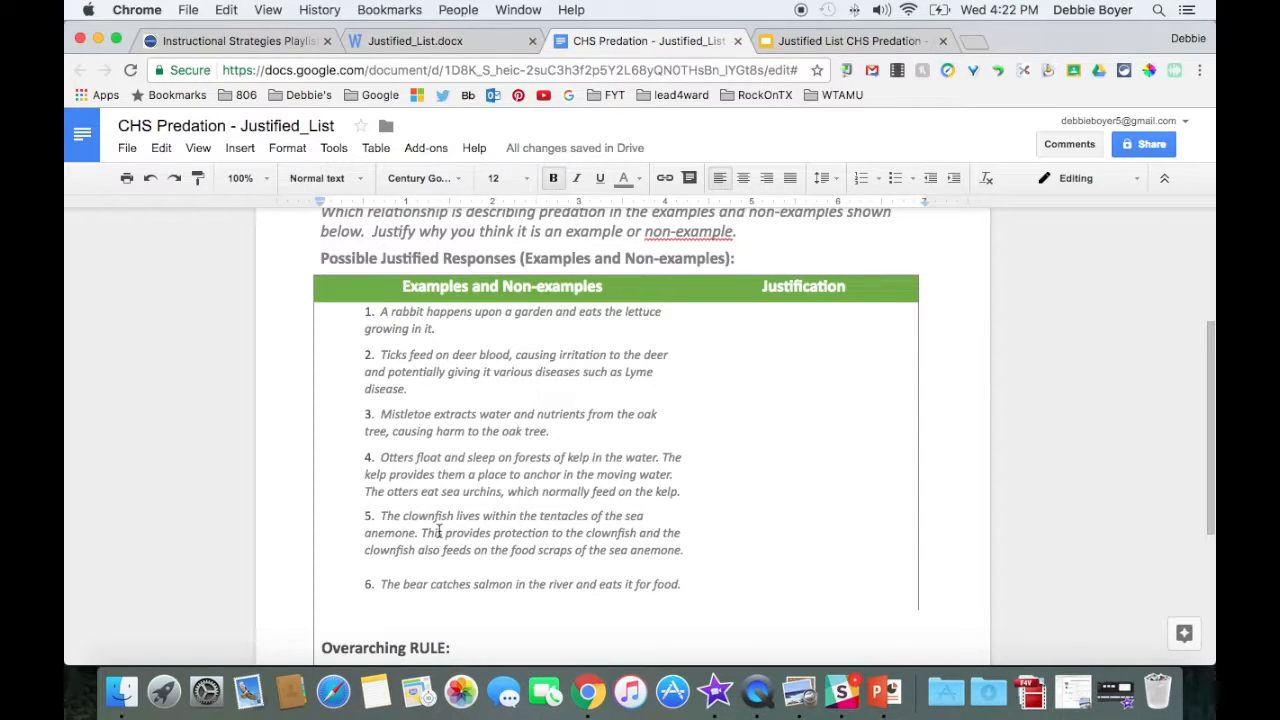
pyautogui.scroll(5, 438, 532)
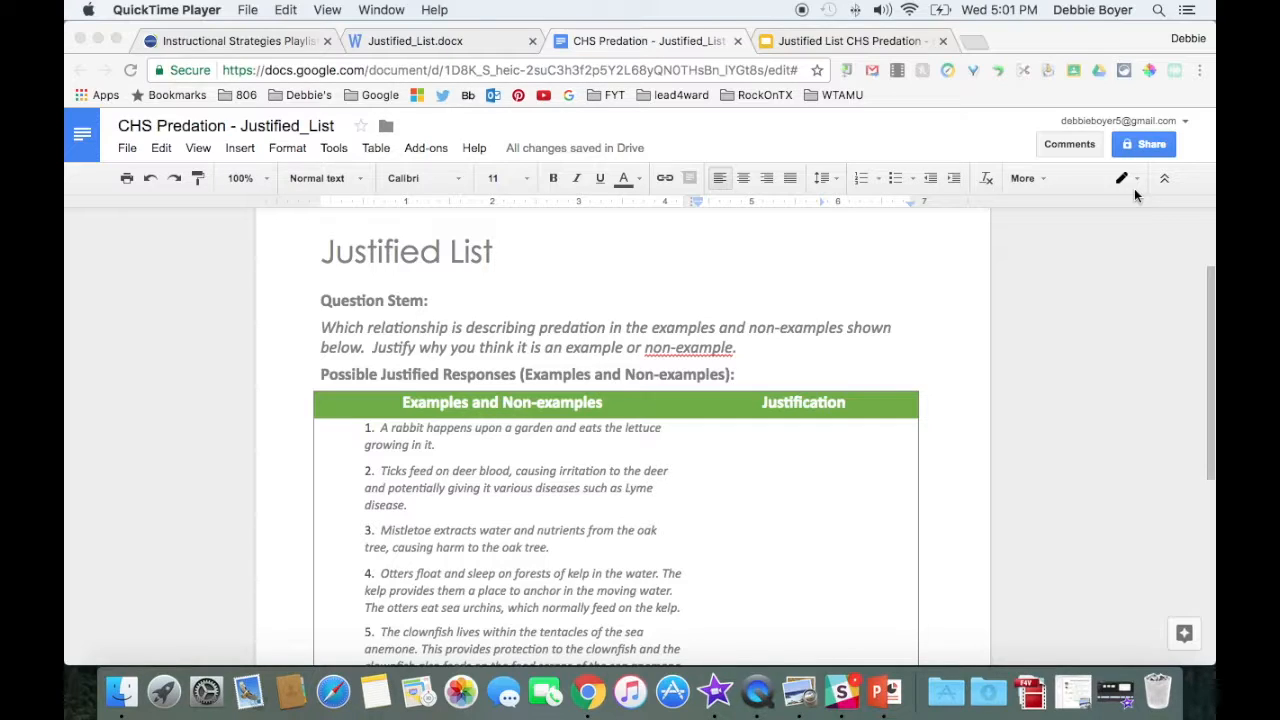
# - Turn on link sharing for the CHS Predation document so that anyone with the link can view it
pyautogui.click(1142, 148)
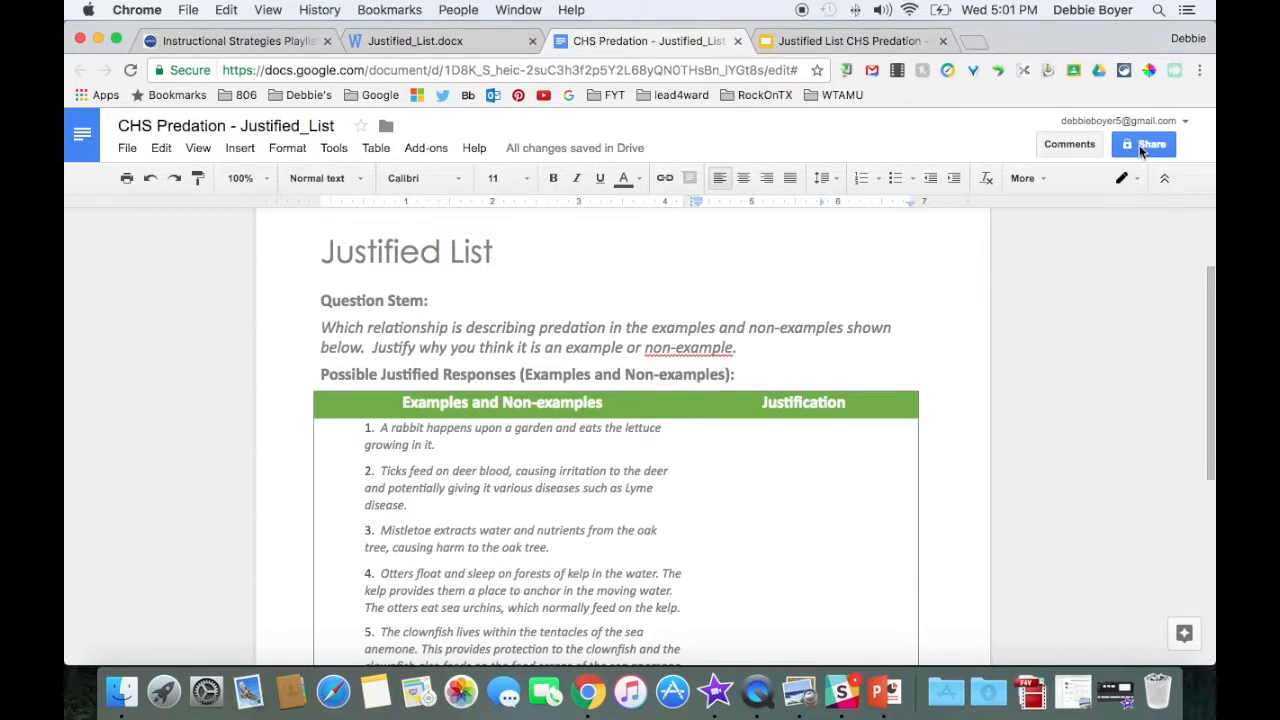
pyautogui.click(1142, 148)
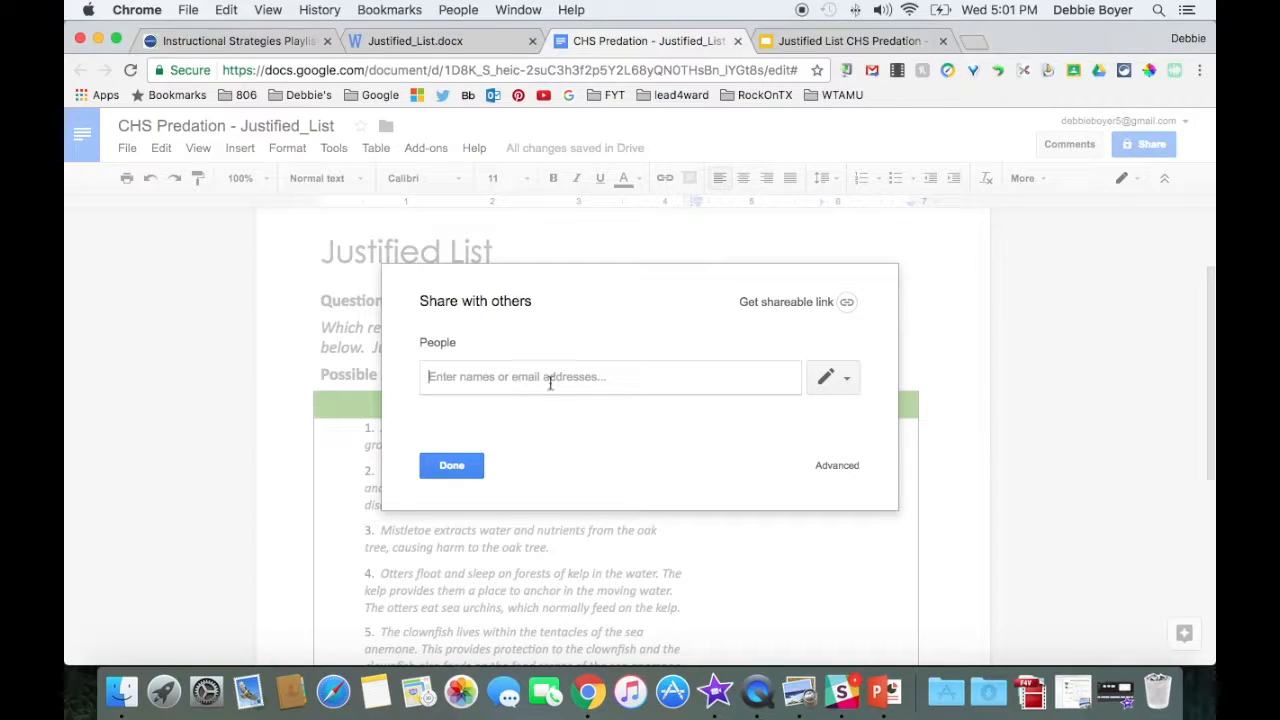
pyautogui.click(778, 305)
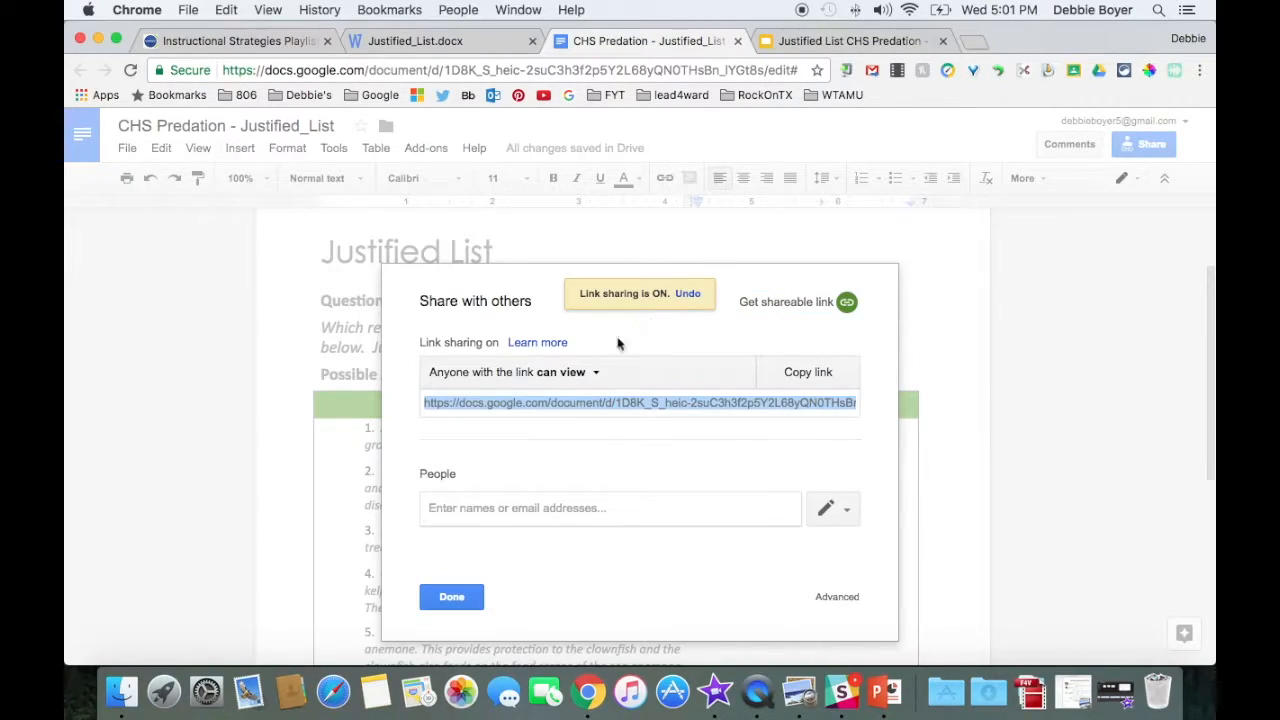
pyautogui.click(556, 378)
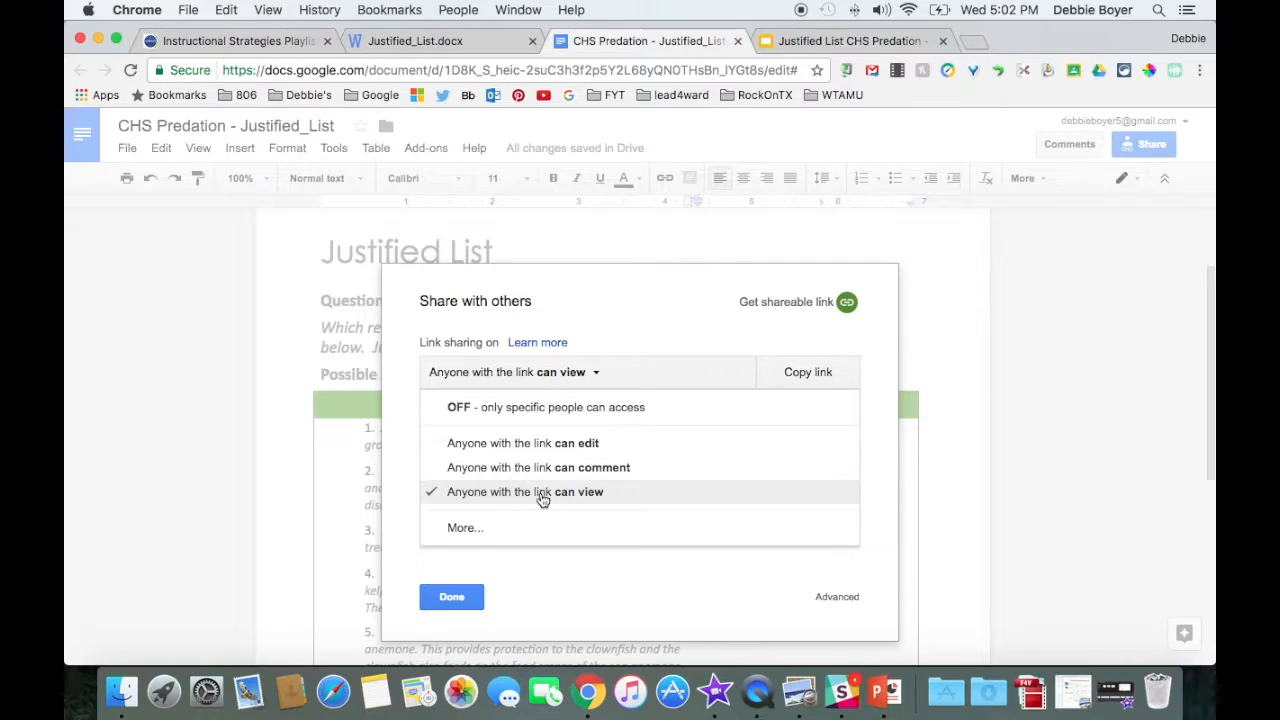
pyautogui.click(455, 596)
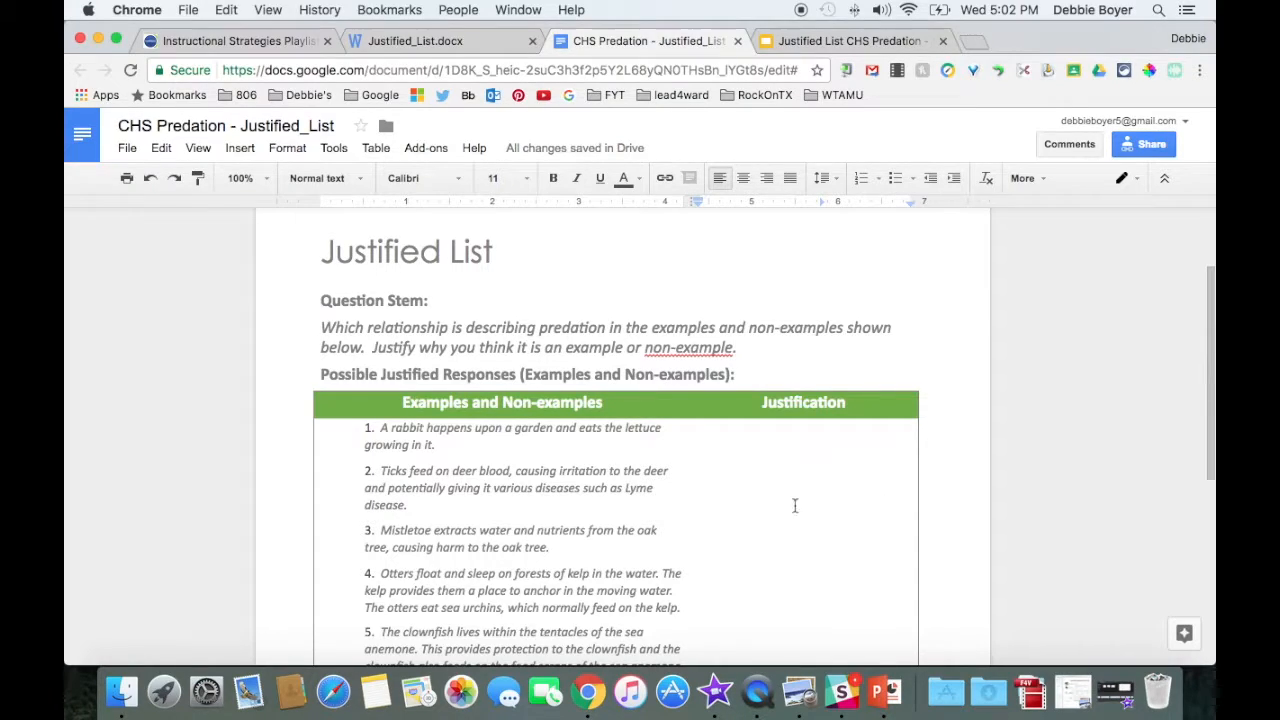
pyautogui.click(127, 150)
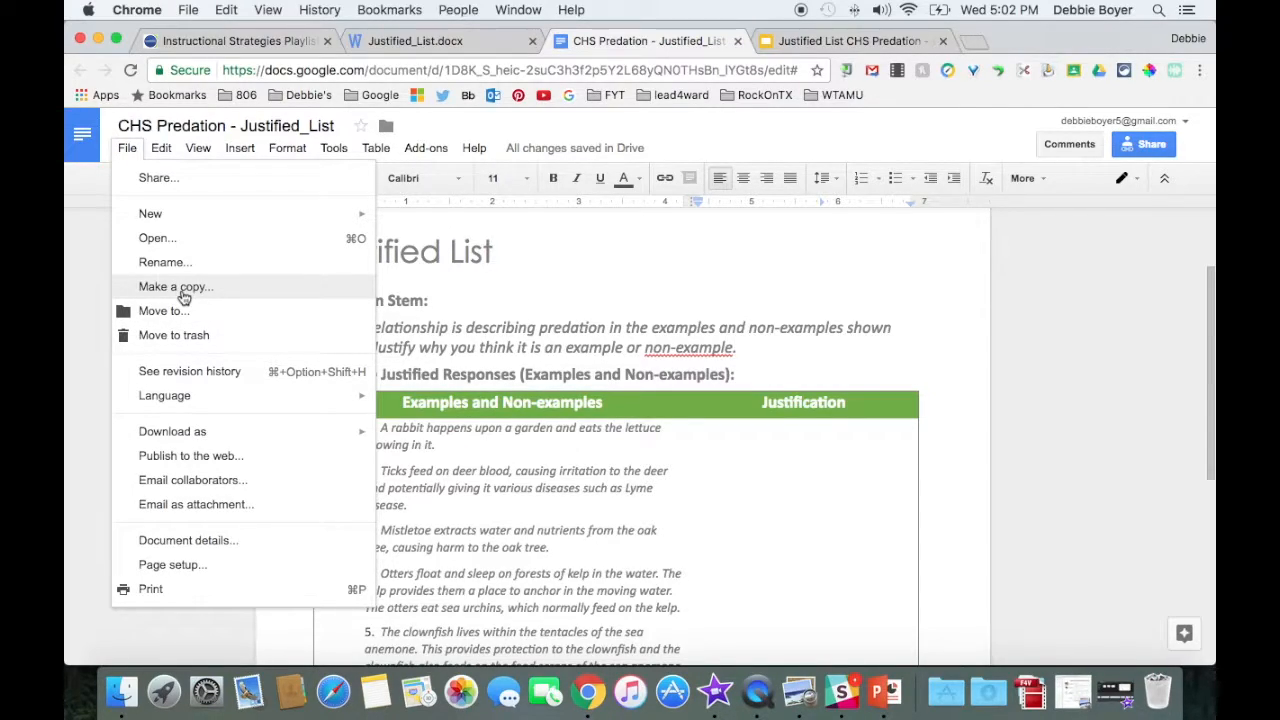
pyautogui.click(923, 283)
# - Paste the copied justifications into the Justification column, starting in the row of the rabbit example
pyautogui.click(757, 437)
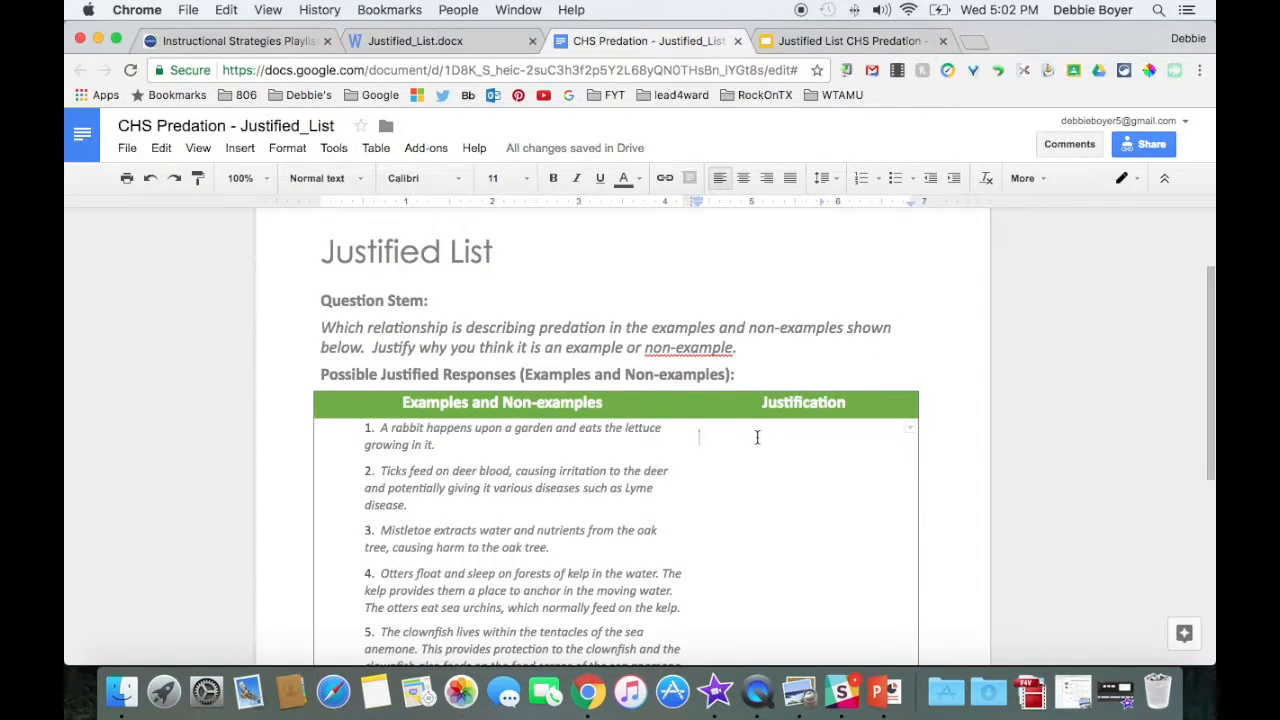
pyautogui.press('super+v')
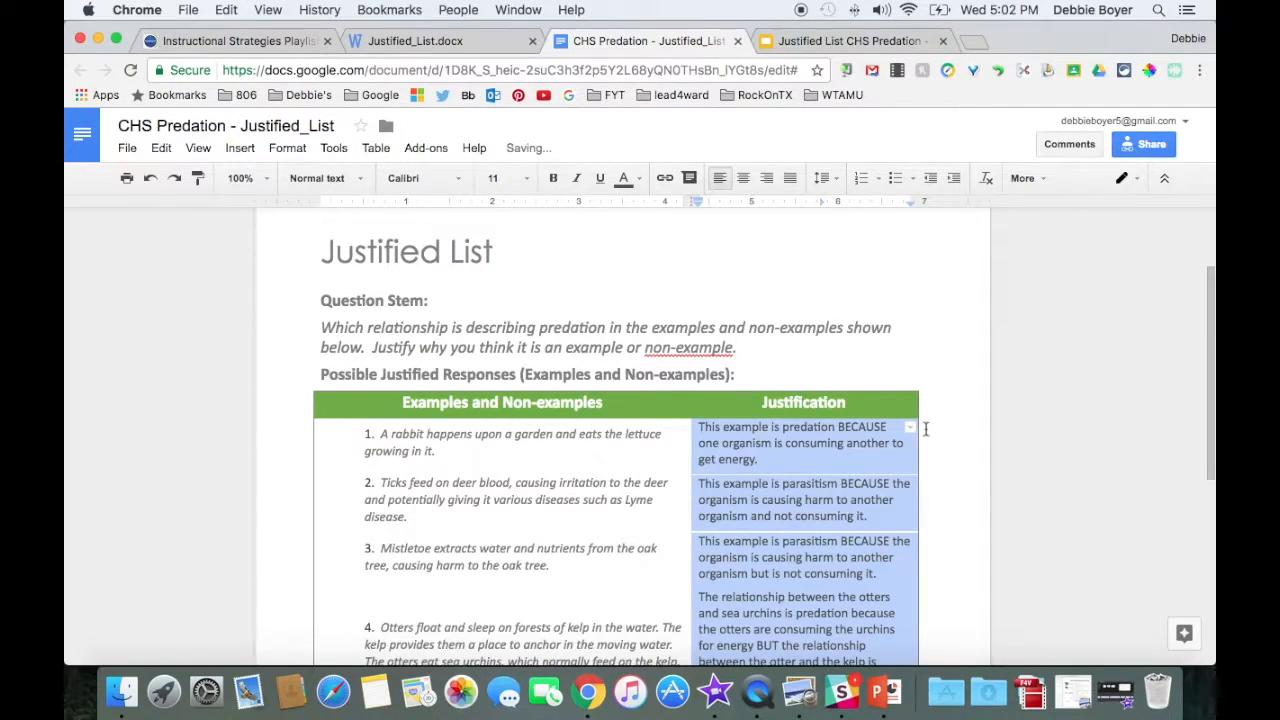
pyautogui.scroll(-1, 930, 441)
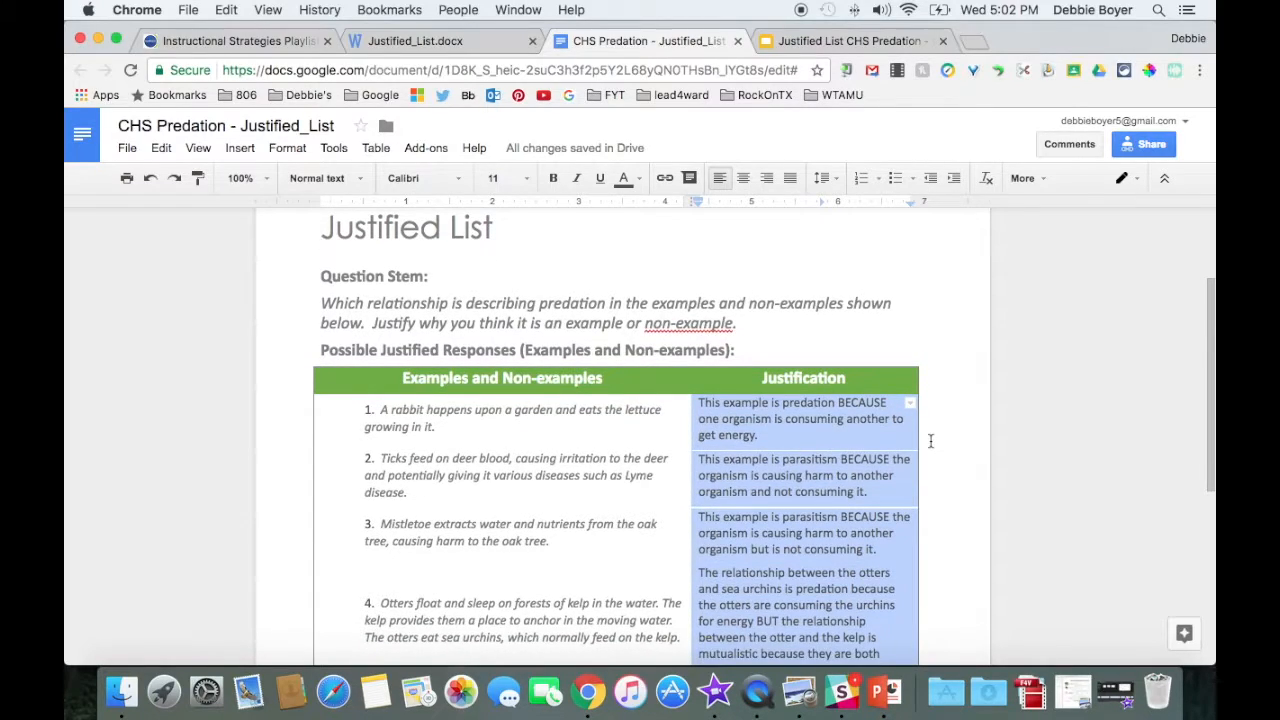
# - Add the comment "I disagree..." at the word "energy" in the first justification
pyautogui.click(830, 417)
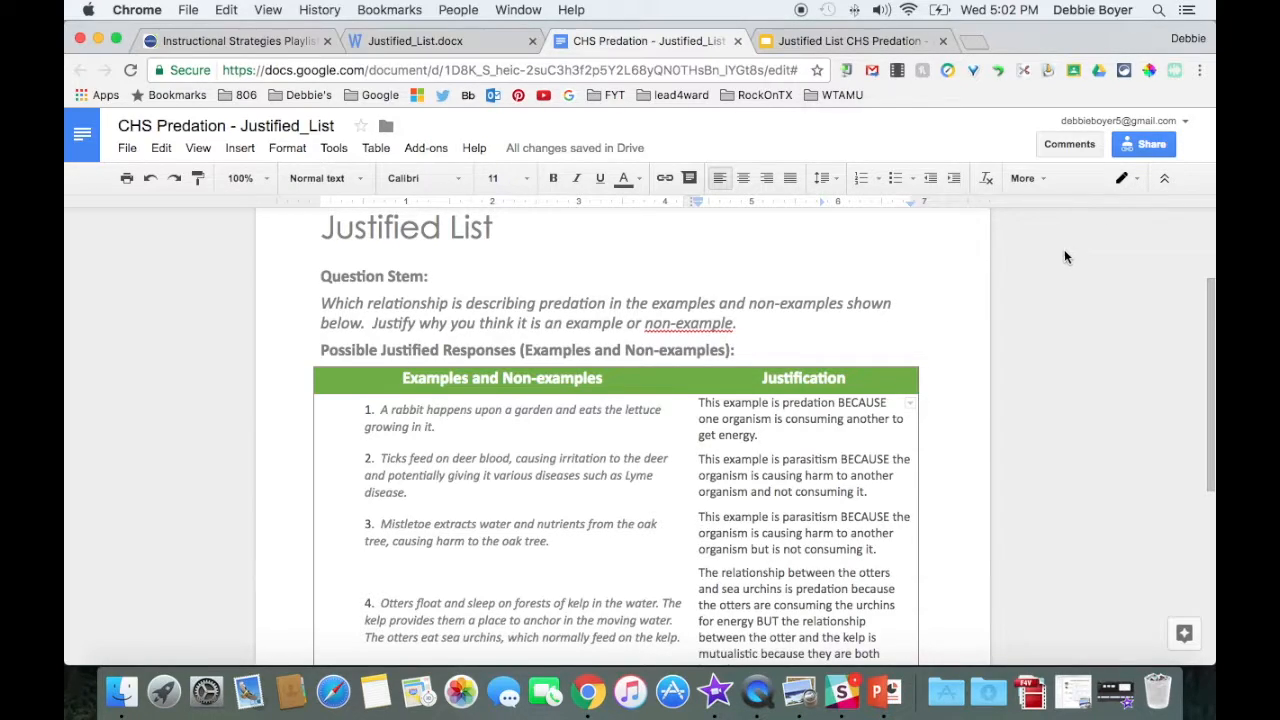
pyautogui.click(246, 150)
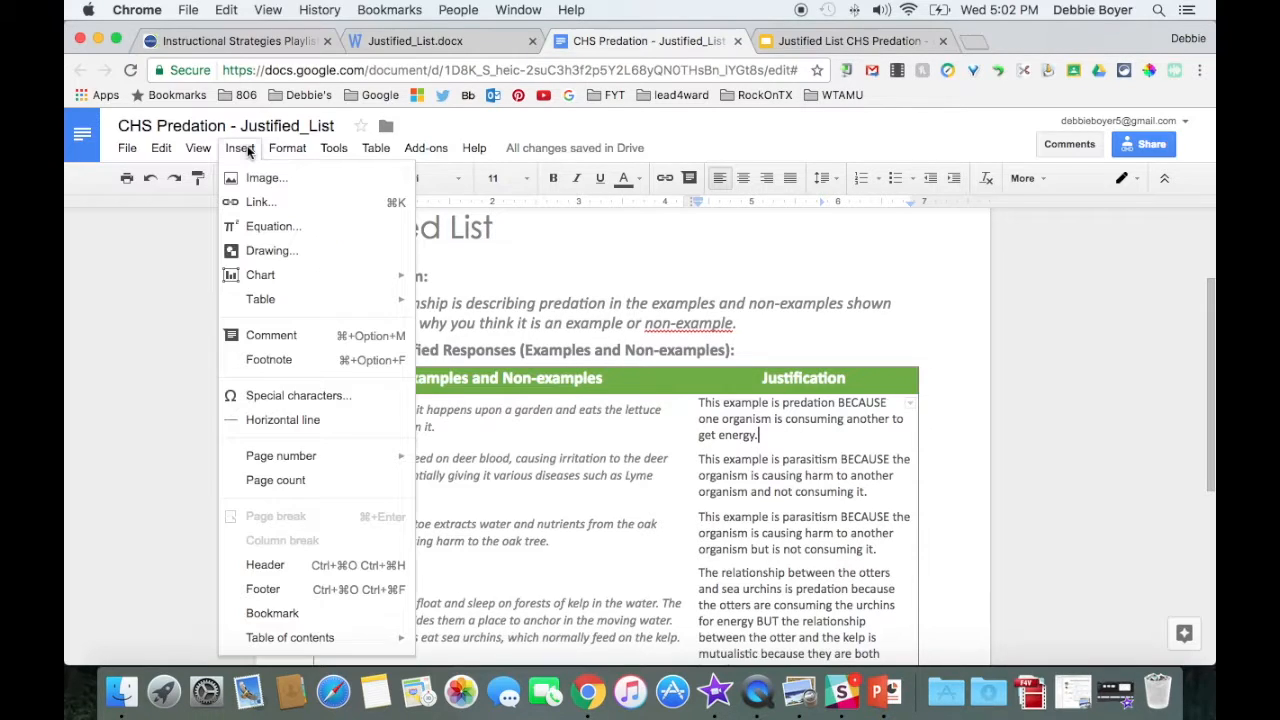
pyautogui.click(262, 335)
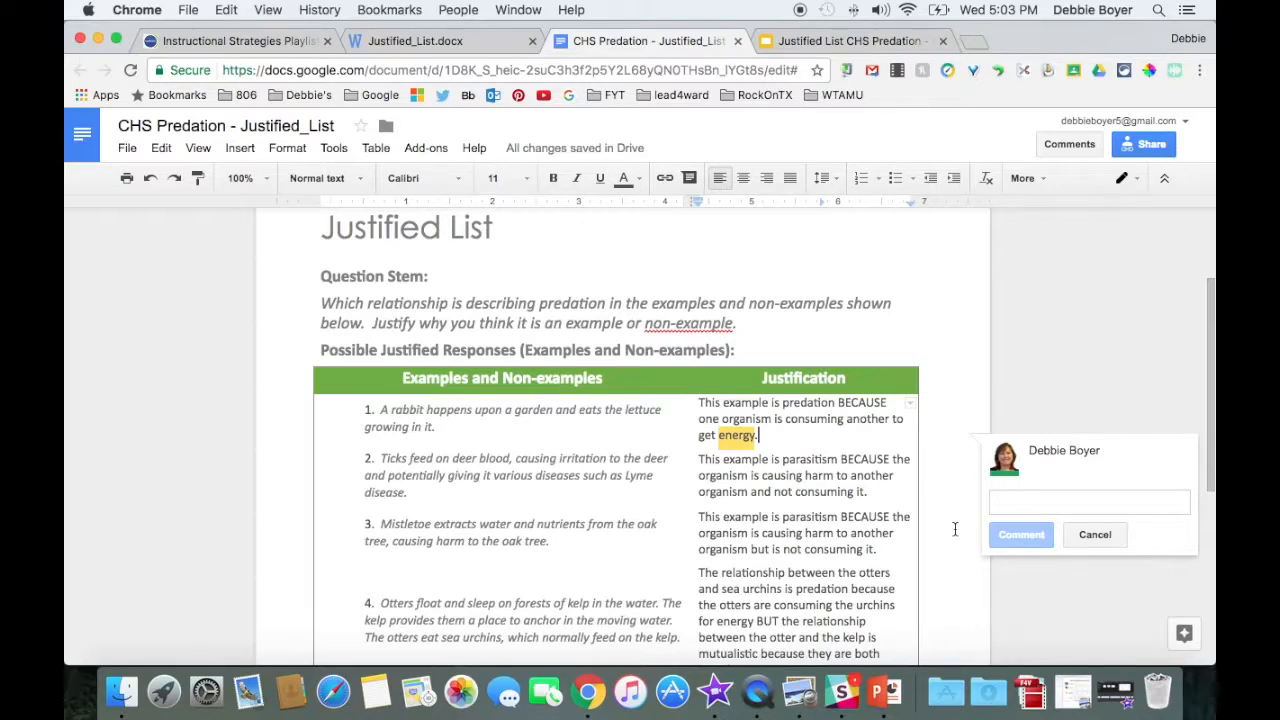
pyautogui.write('I ds')
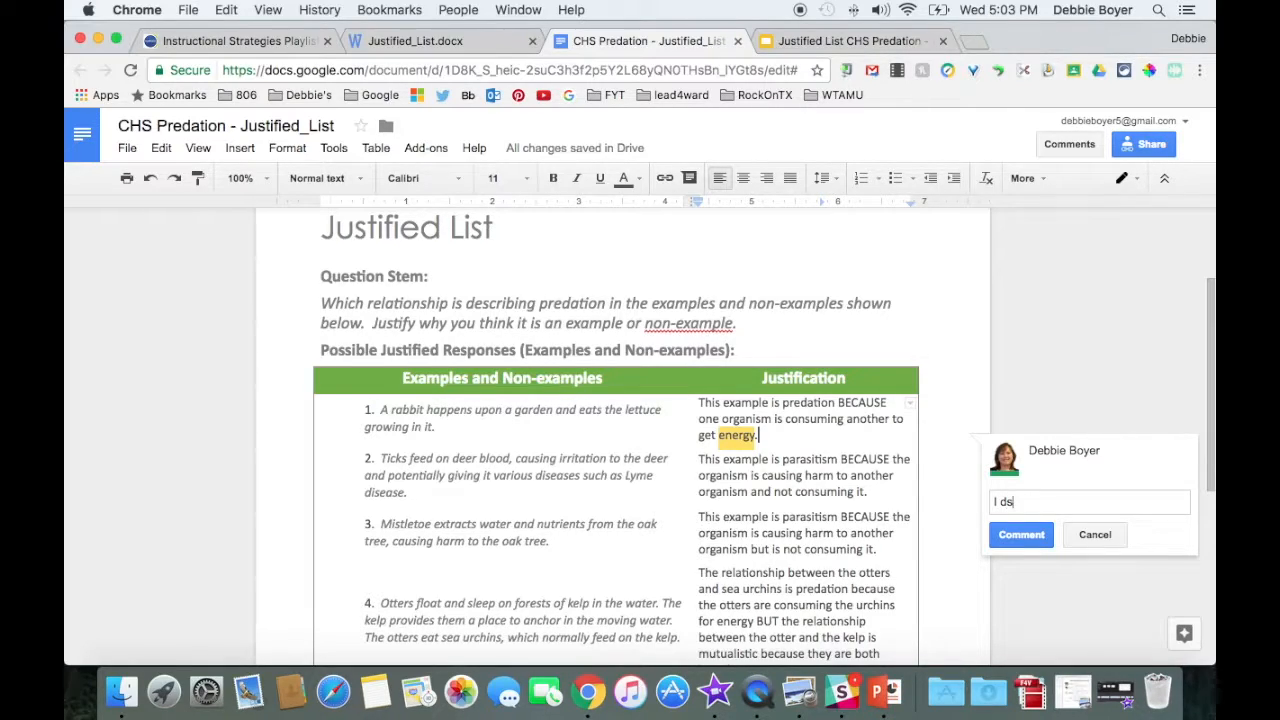
pyautogui.press('BackSpace')
pyautogui.write('isagree...')
pyautogui.click(1027, 540)
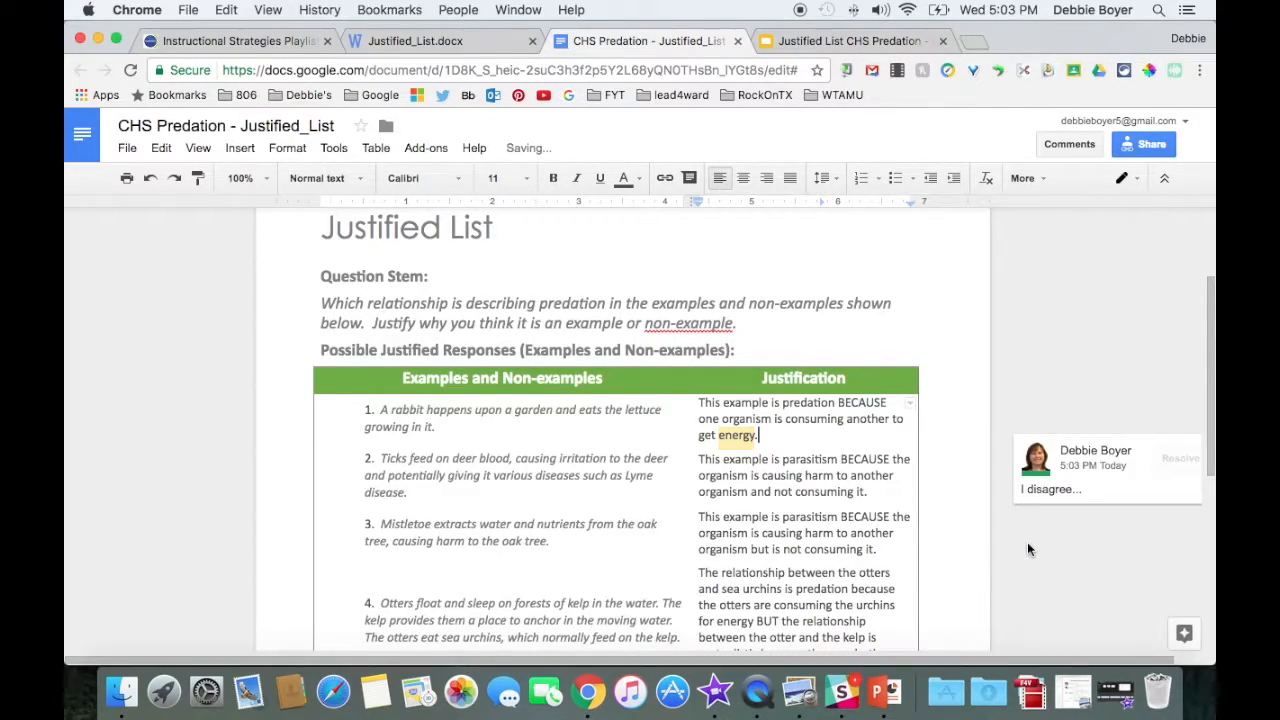
# - Reply "I agree..." to the comment on the first justification
pyautogui.click(1094, 488)
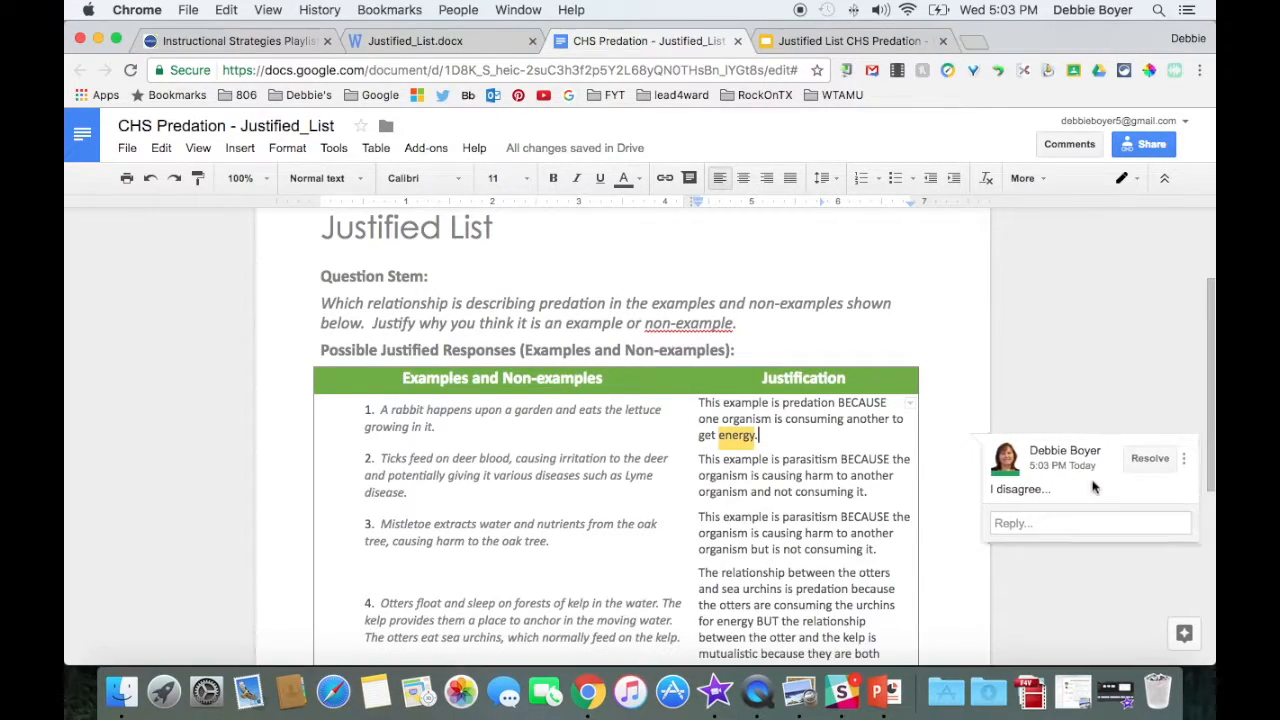
pyautogui.click(1011, 526)
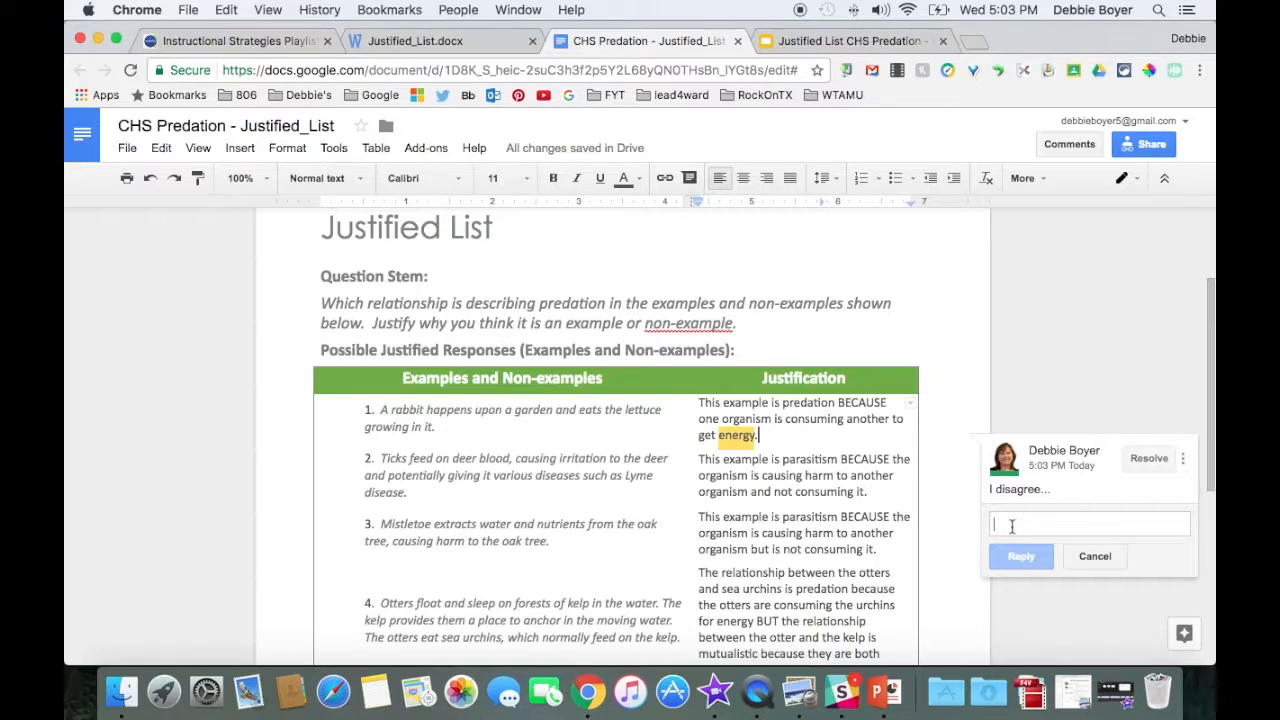
pyautogui.write('I adg')
pyautogui.press('BackSpace')
pyautogui.write('ree...')
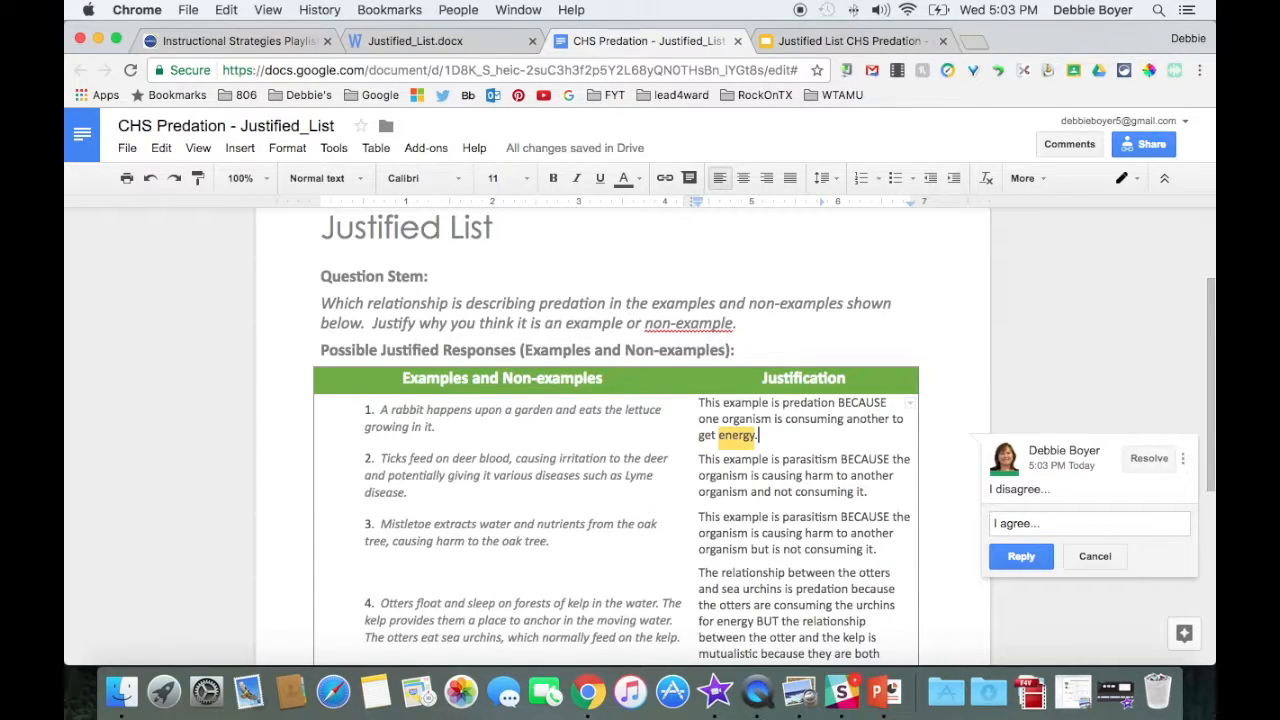
pyautogui.click(1031, 559)
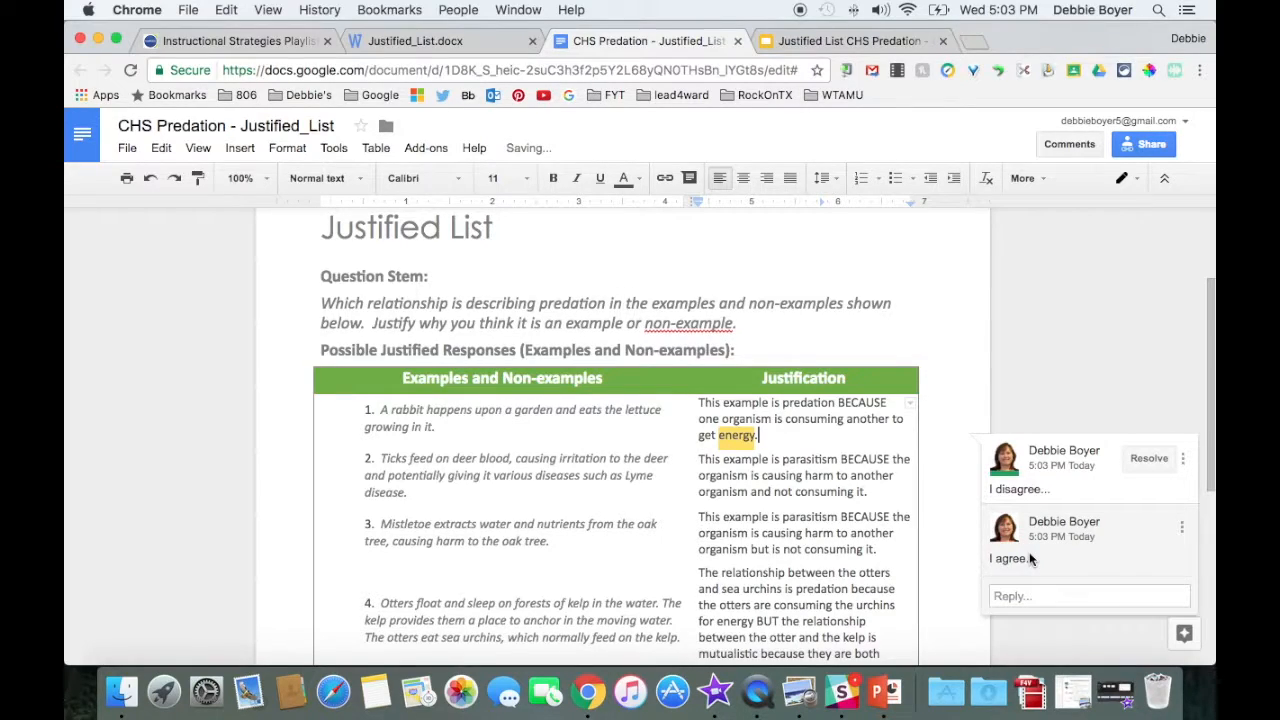
# - Switch to the Justified List CHS Predation presentation and view the Group 2 slide
pyautogui.click(855, 46)
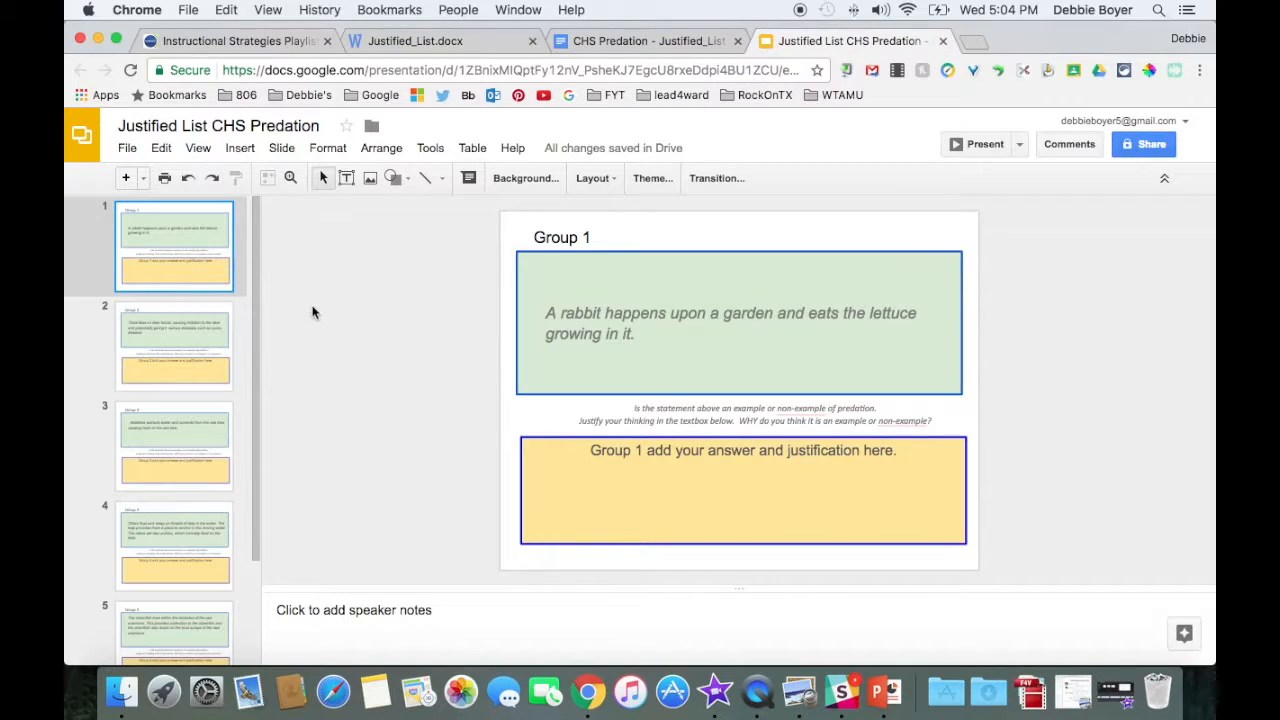
pyautogui.click(203, 337)
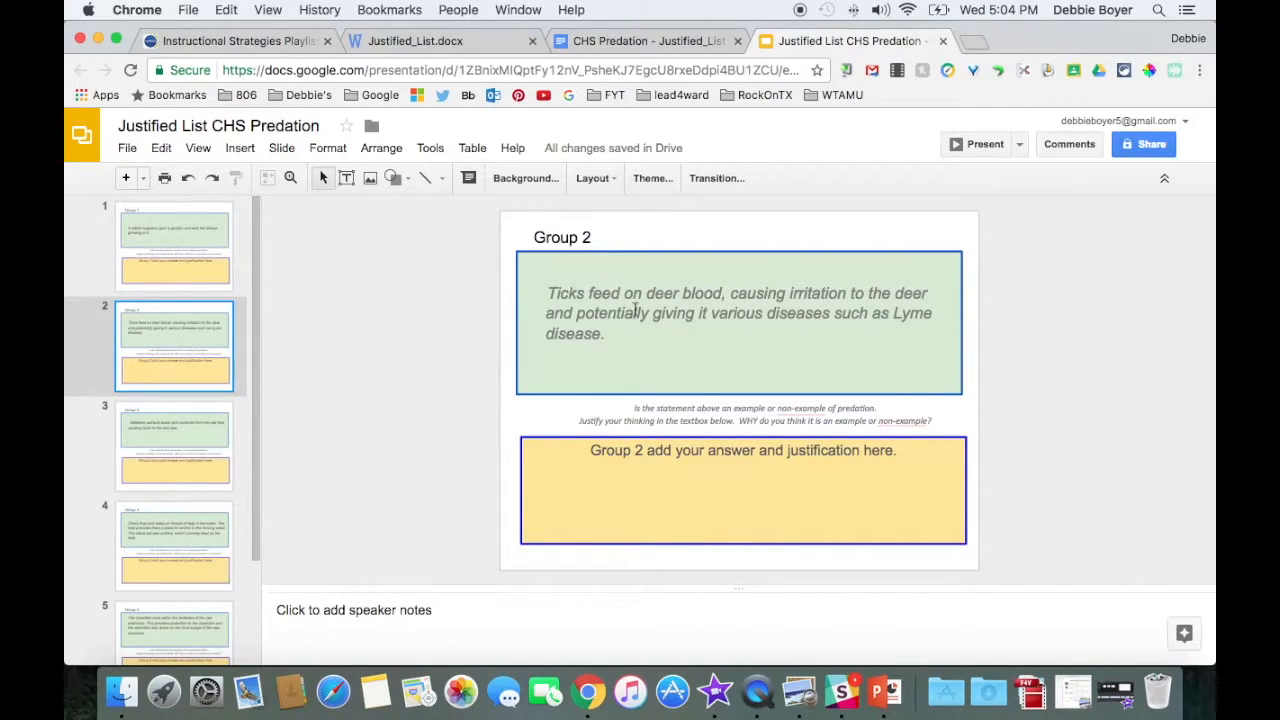